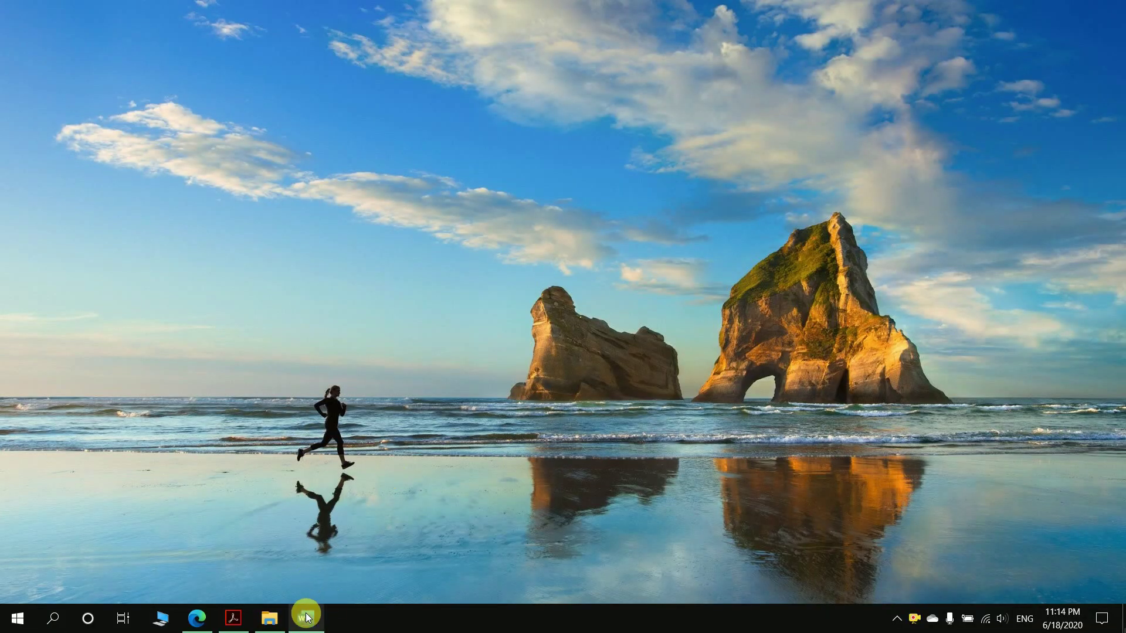
Restore the blank Word document and browse the built-in equation gallery, including Quadratic Formula
{"action": "left_click", "coordinate": [305, 617]}
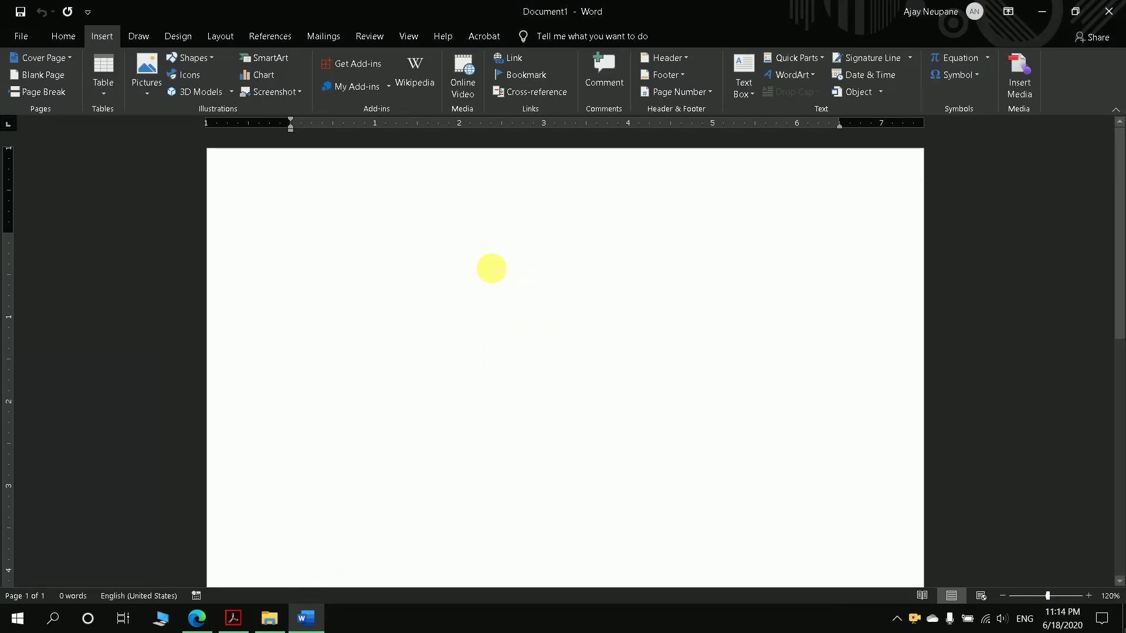
{"action": "left_click", "coordinate": [63, 39]}
{"action": "left_click", "coordinate": [98, 39]}
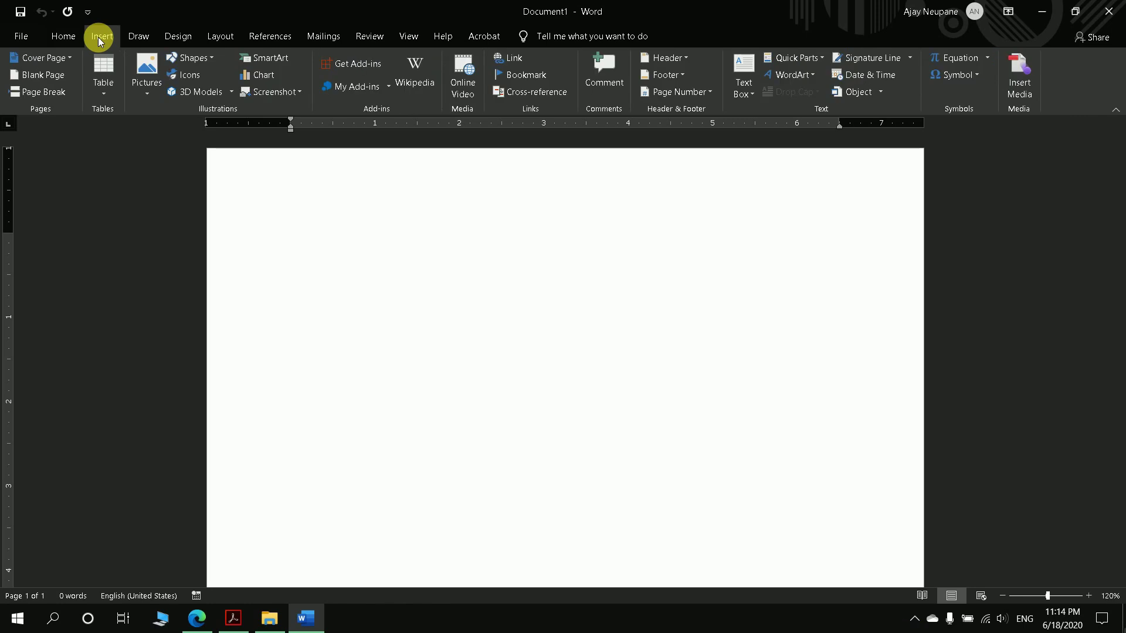
{"action": "left_click", "coordinate": [987, 59]}
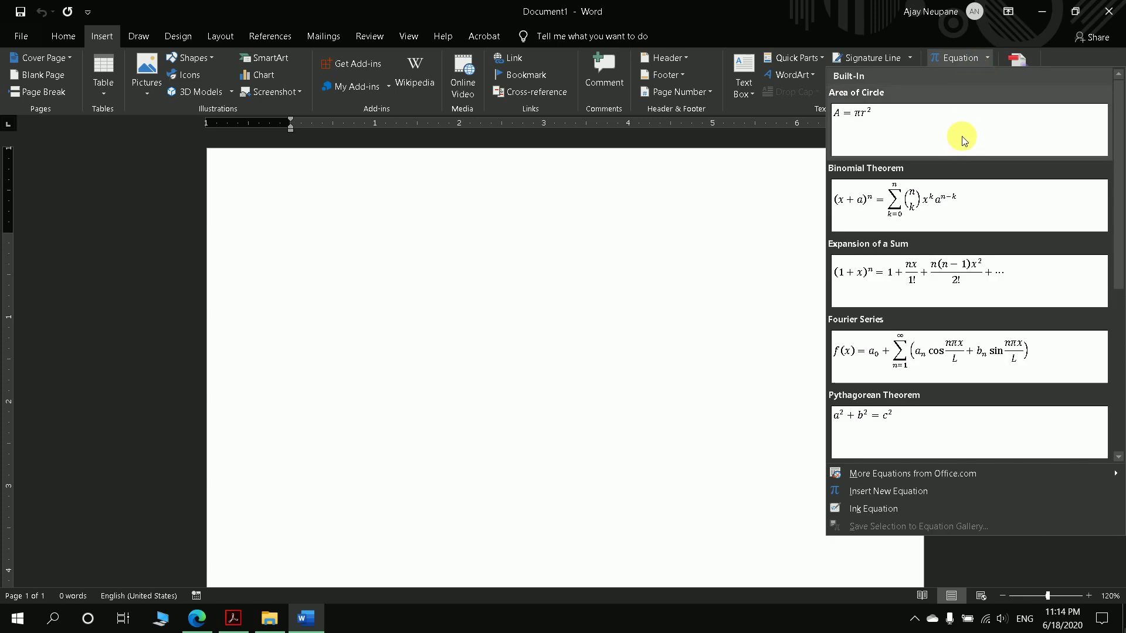
{"action": "scroll", "coordinate": [960, 306], "scroll_direction": "down", "scroll_amount": 4}
{"action": "scroll", "coordinate": [959, 300], "scroll_direction": "up", "scroll_amount": 4}
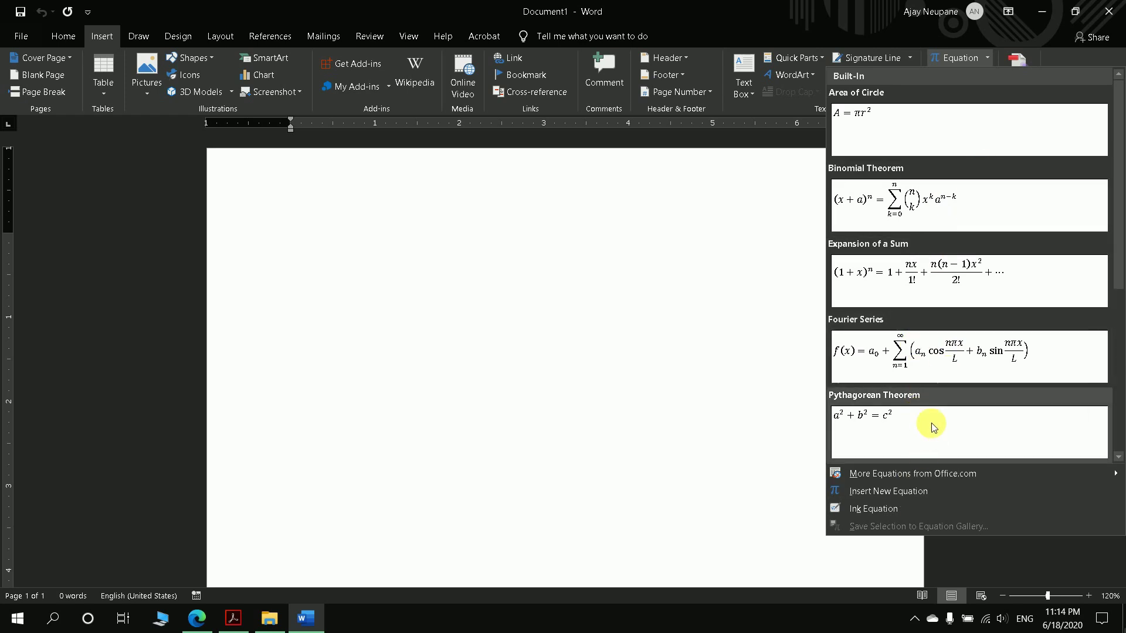
{"action": "scroll", "coordinate": [924, 237], "scroll_direction": "down", "scroll_amount": 4}
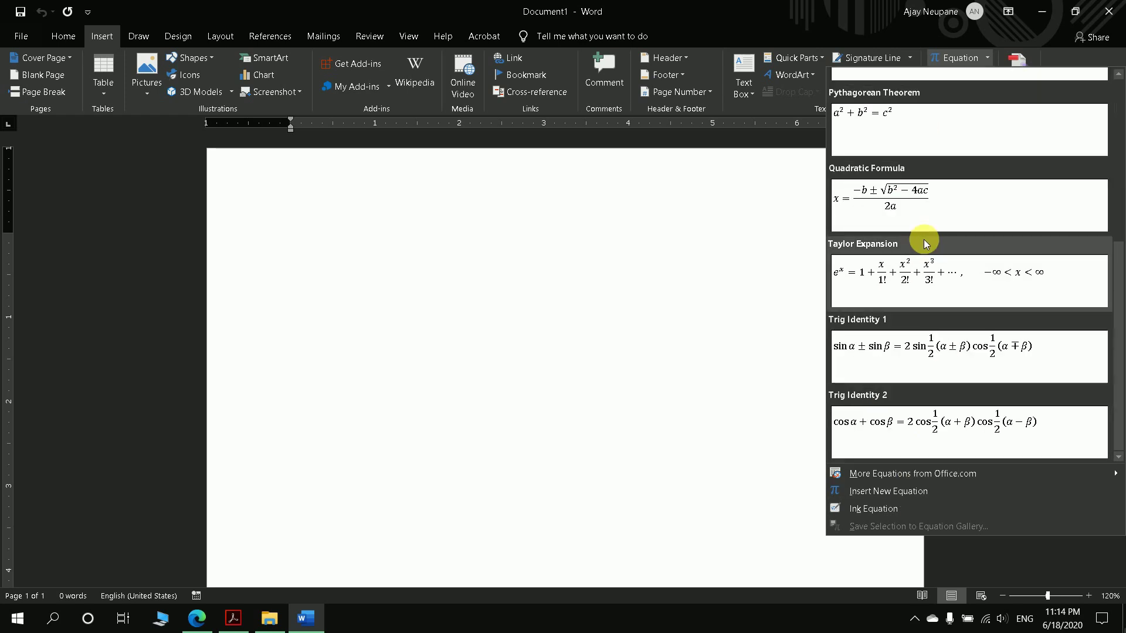
Insert a new equation with an empty stacked fraction and expand the Basic Math symbols gallery
{"action": "left_click", "coordinate": [899, 491]}
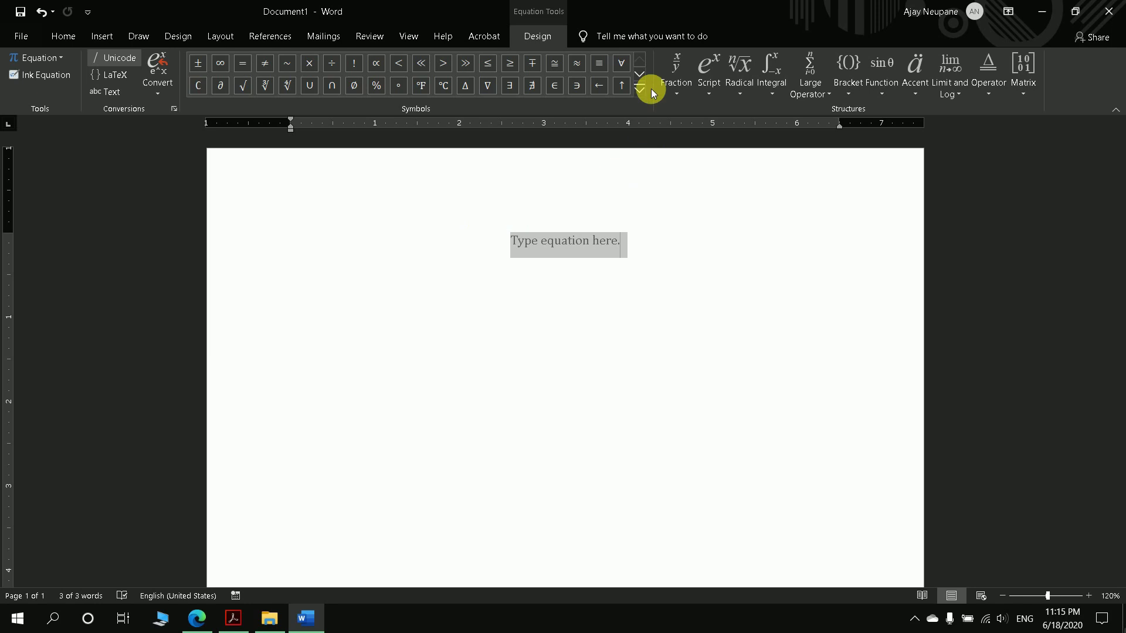
{"action": "left_click", "coordinate": [677, 93]}
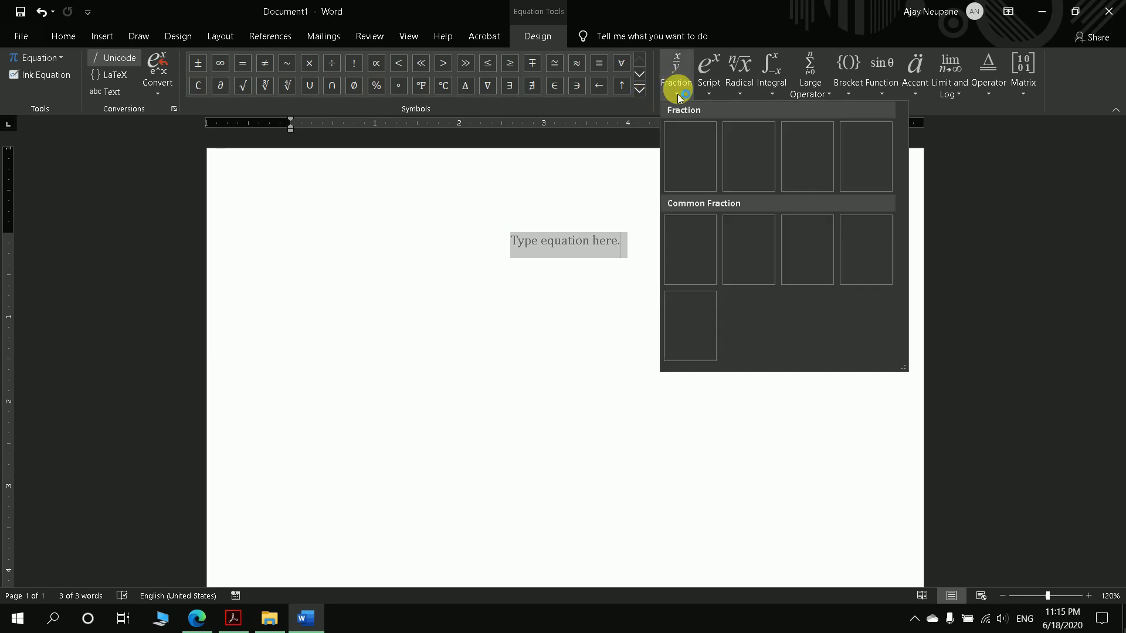
{"action": "left_click", "coordinate": [703, 158]}
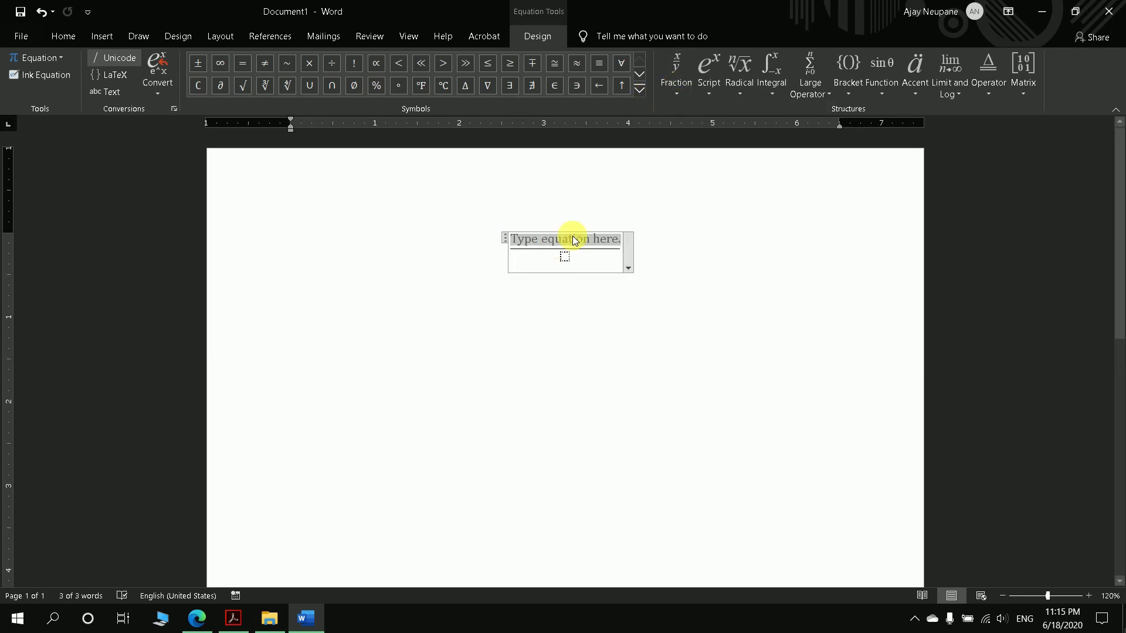
{"action": "left_click", "coordinate": [564, 257]}
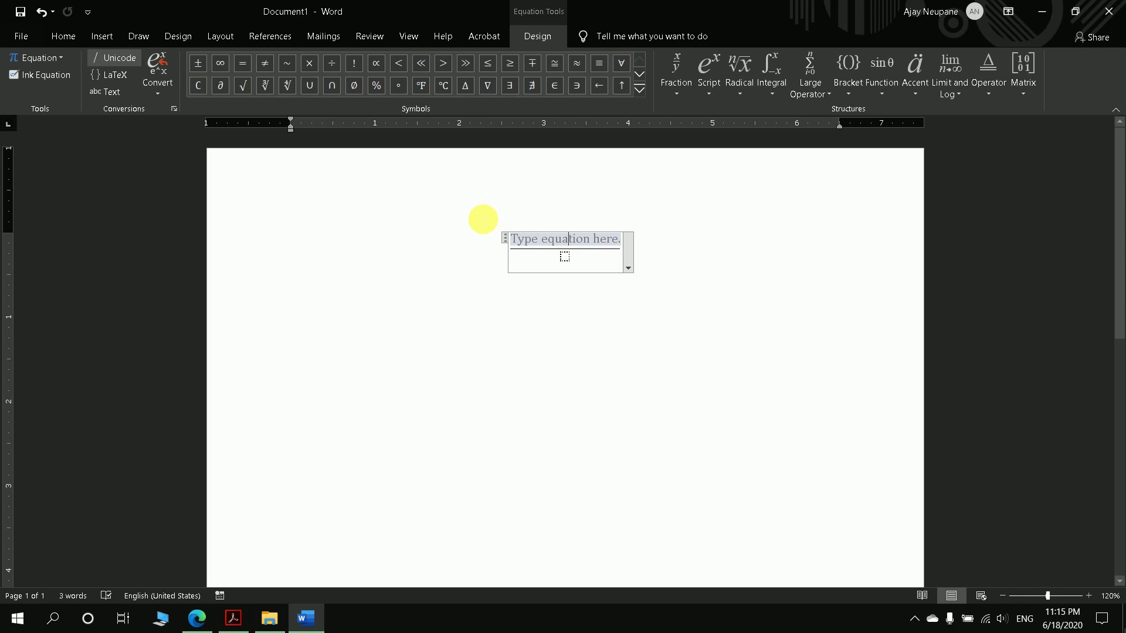
{"action": "left_click", "coordinate": [640, 88]}
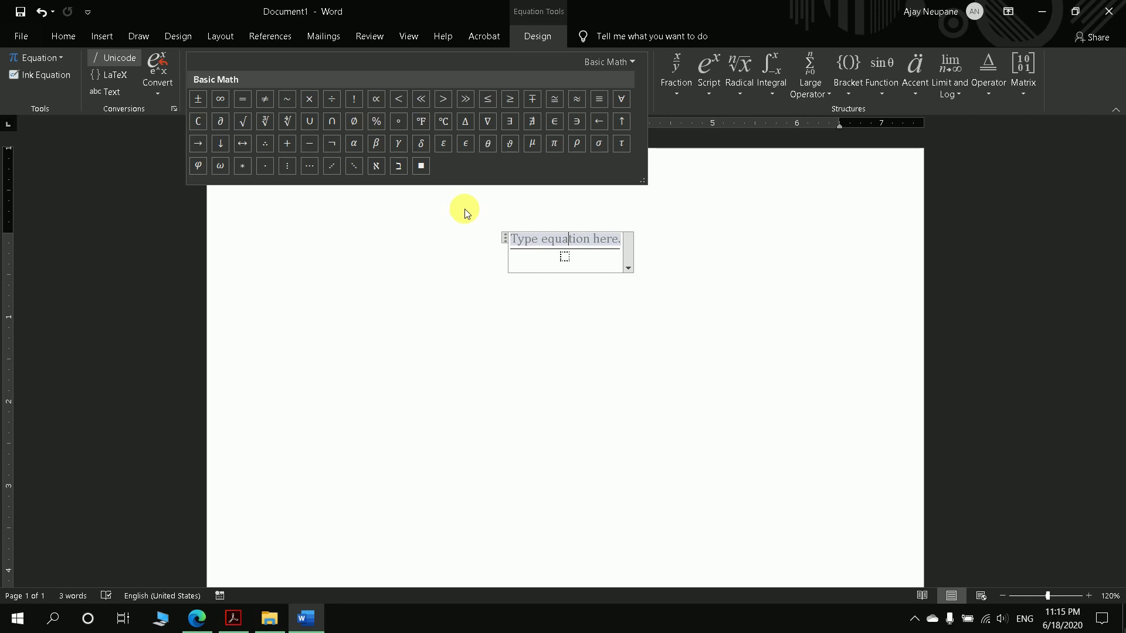
Undo the inserted equation and open the Ink Equation handwriting pad from the Equation menu
{"action": "left_click", "coordinate": [466, 213]}
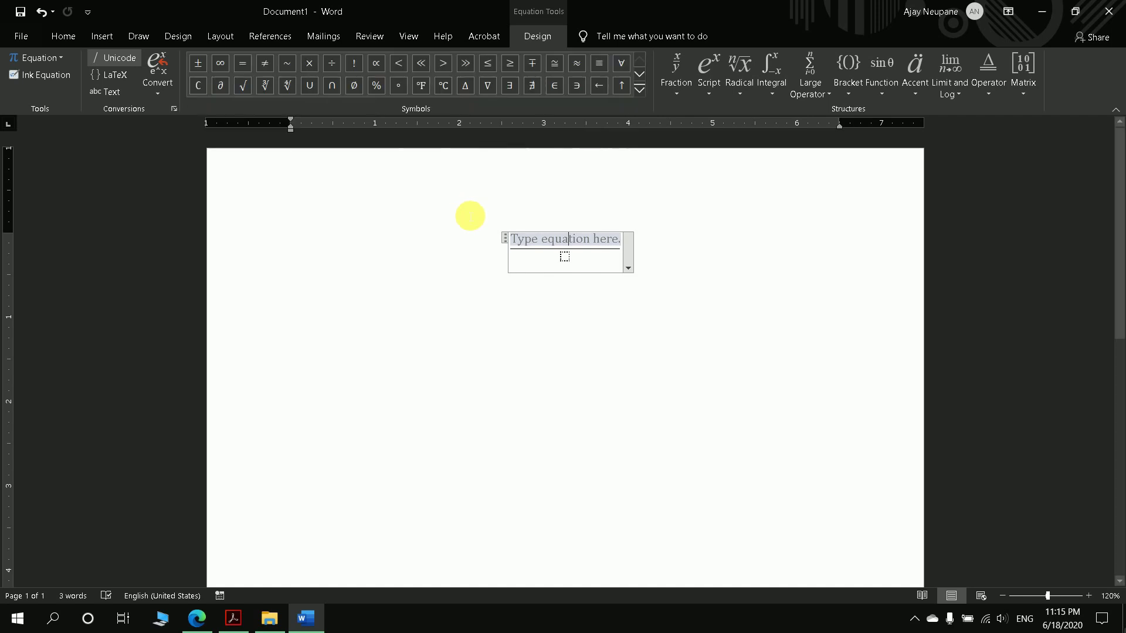
{"action": "key", "text": "ctrl+z"}
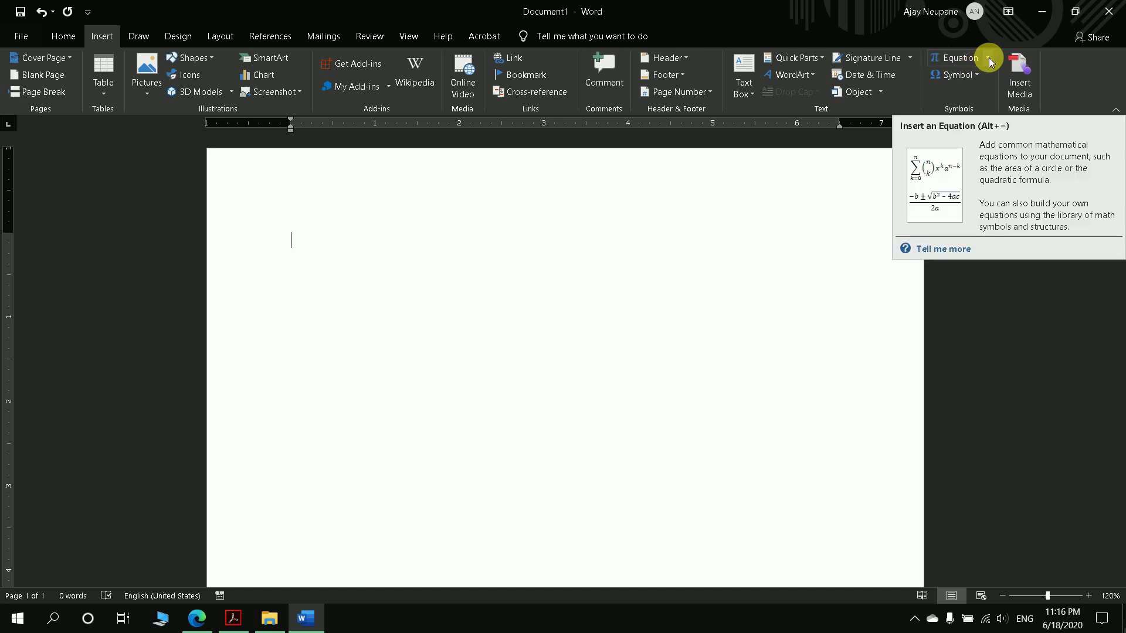
{"action": "left_click", "coordinate": [988, 58]}
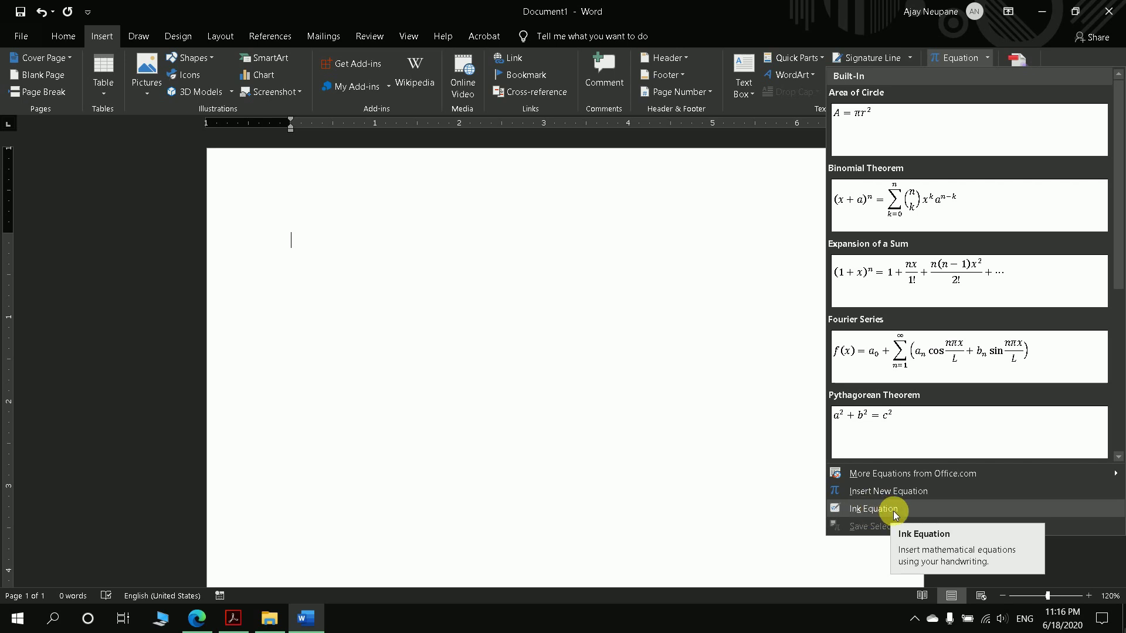
{"action": "left_click", "coordinate": [894, 511]}
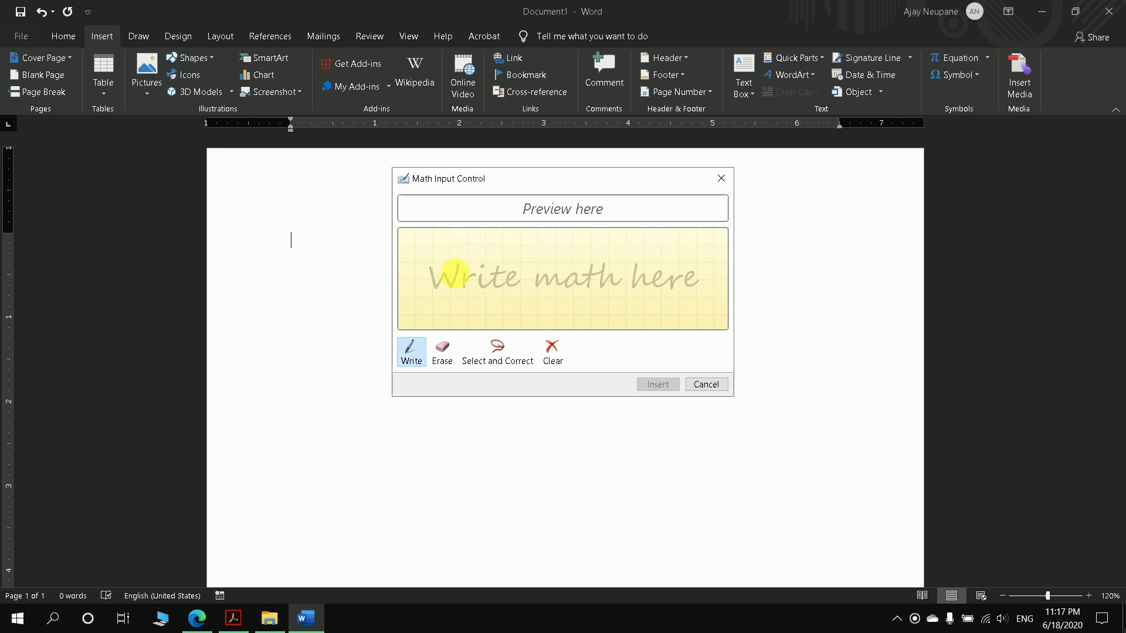
Handwrite a² + b² = c², insert it into the document, and drag it to a new spot
{"action": "mouse_move", "coordinate": [445, 270]}
{"action": "left_mouse_down"}
{"action": "mouse_move", "coordinate": [474, 291]}
{"action": "mouse_move", "coordinate": [478, 267]}
{"action": "mouse_move", "coordinate": [495, 293]}
{"action": "mouse_move", "coordinate": [517, 293]}
{"action": "mouse_move", "coordinate": [532, 271]}
{"action": "mouse_move", "coordinate": [563, 269]}
{"action": "mouse_move", "coordinate": [591, 291]}
{"action": "mouse_move", "coordinate": [619, 292]}
{"action": "mouse_move", "coordinate": [641, 269]}
{"action": "left_mouse_up"}
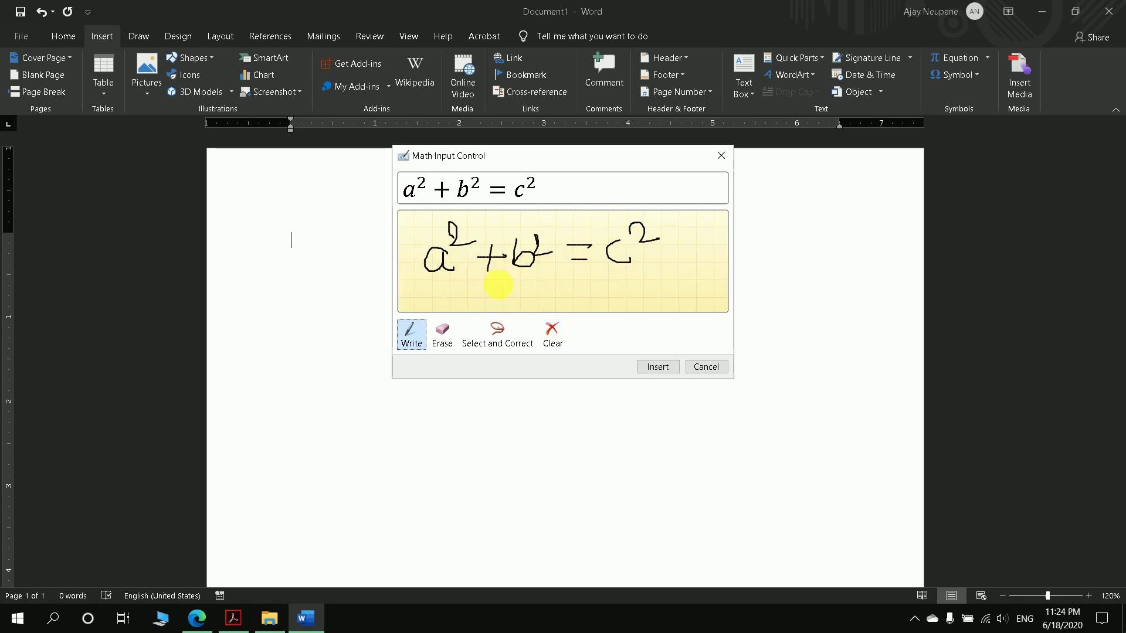
{"action": "left_click", "coordinate": [656, 366]}
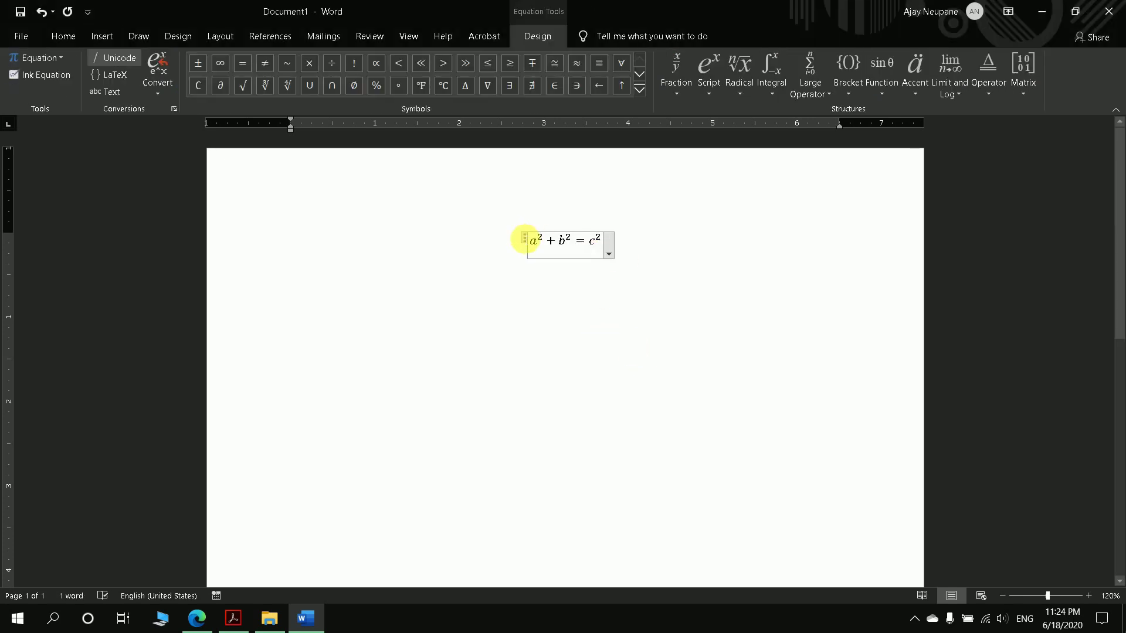
{"action": "mouse_move", "coordinate": [524, 237]}
{"action": "left_mouse_down"}
{"action": "mouse_move", "coordinate": [482, 242]}
{"action": "mouse_move", "coordinate": [588, 241]}
{"action": "left_mouse_up"}
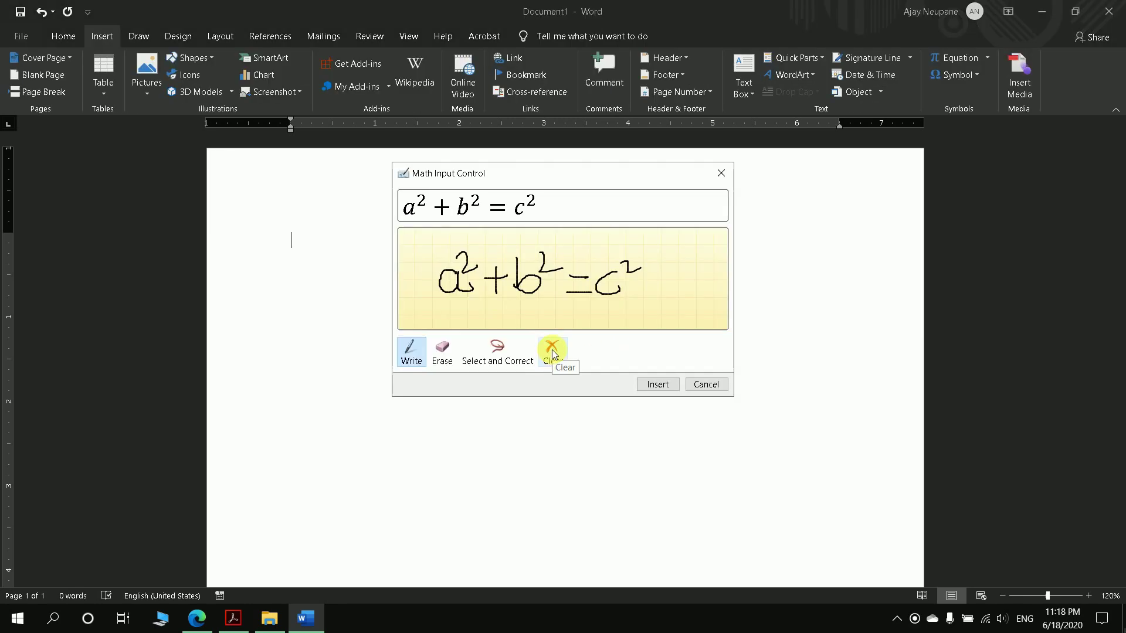
Clear the pad and handwrite √3 + √5 + 2√3 − 2√5
{"action": "left_click", "coordinate": [552, 349]}
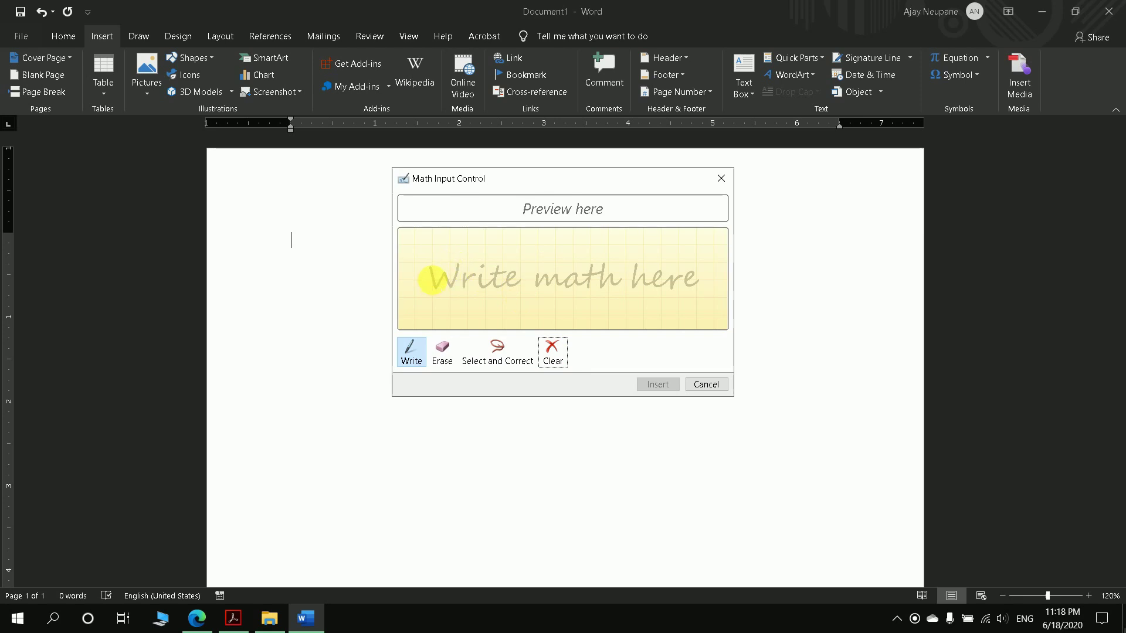
{"action": "mouse_move", "coordinate": [431, 280]}
{"action": "left_mouse_down"}
{"action": "mouse_move", "coordinate": [489, 258]}
{"action": "mouse_move", "coordinate": [484, 296]}
{"action": "mouse_move", "coordinate": [528, 280]}
{"action": "mouse_move", "coordinate": [507, 298]}
{"action": "mouse_move", "coordinate": [580, 258]}
{"action": "mouse_move", "coordinate": [554, 295]}
{"action": "mouse_move", "coordinate": [613, 279]}
{"action": "mouse_move", "coordinate": [598, 298]}
{"action": "mouse_move", "coordinate": [652, 294]}
{"action": "mouse_move", "coordinate": [703, 250]}
{"action": "mouse_move", "coordinate": [680, 295]}
{"action": "mouse_move", "coordinate": [746, 274]}
{"action": "left_mouse_up"}
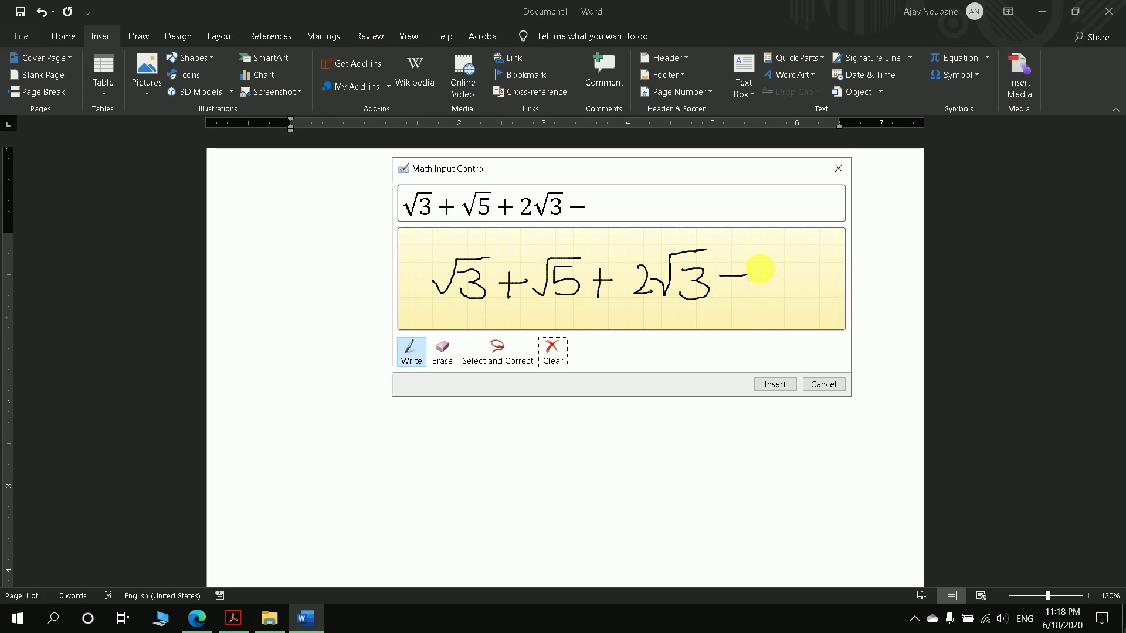
{"action": "mouse_move", "coordinate": [756, 262]}
{"action": "left_mouse_down"}
{"action": "mouse_move", "coordinate": [777, 266]}
{"action": "mouse_move", "coordinate": [759, 287]}
{"action": "mouse_move", "coordinate": [795, 287]}
{"action": "mouse_move", "coordinate": [812, 249]}
{"action": "left_mouse_up"}
{"action": "mouse_move", "coordinate": [815, 254]}
{"action": "left_mouse_down"}
{"action": "mouse_move", "coordinate": [838, 256]}
{"action": "mouse_move", "coordinate": [807, 287]}
{"action": "left_mouse_up"}
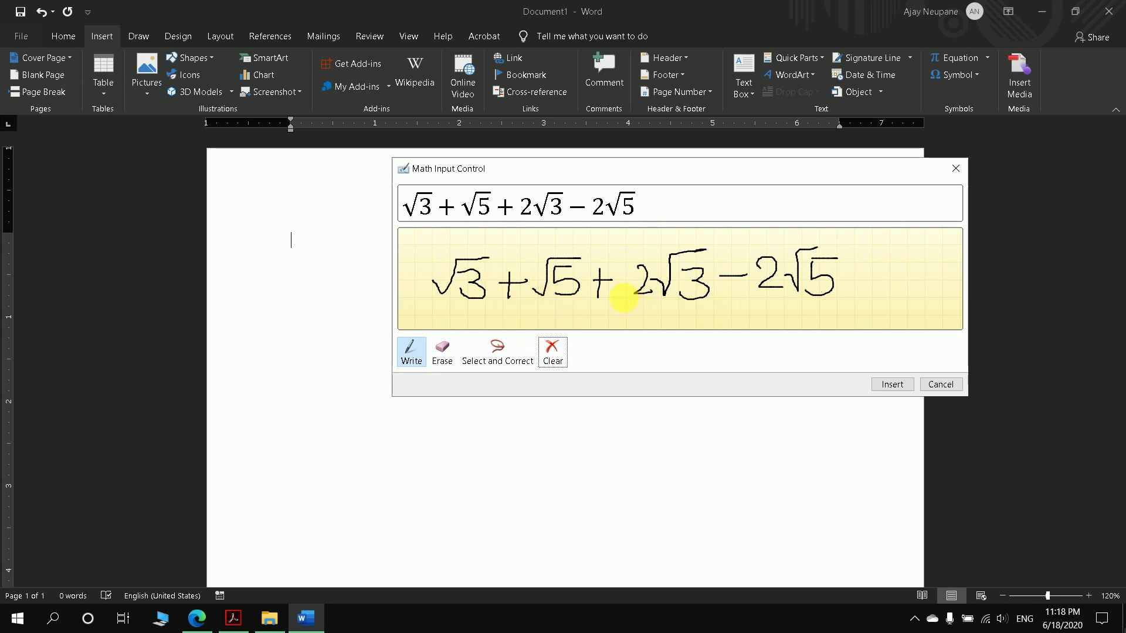
Clear the pad and handwrite the numerator −b ± √(b² − 4ac) of the quadratic formula
{"action": "left_click", "coordinate": [560, 354]}
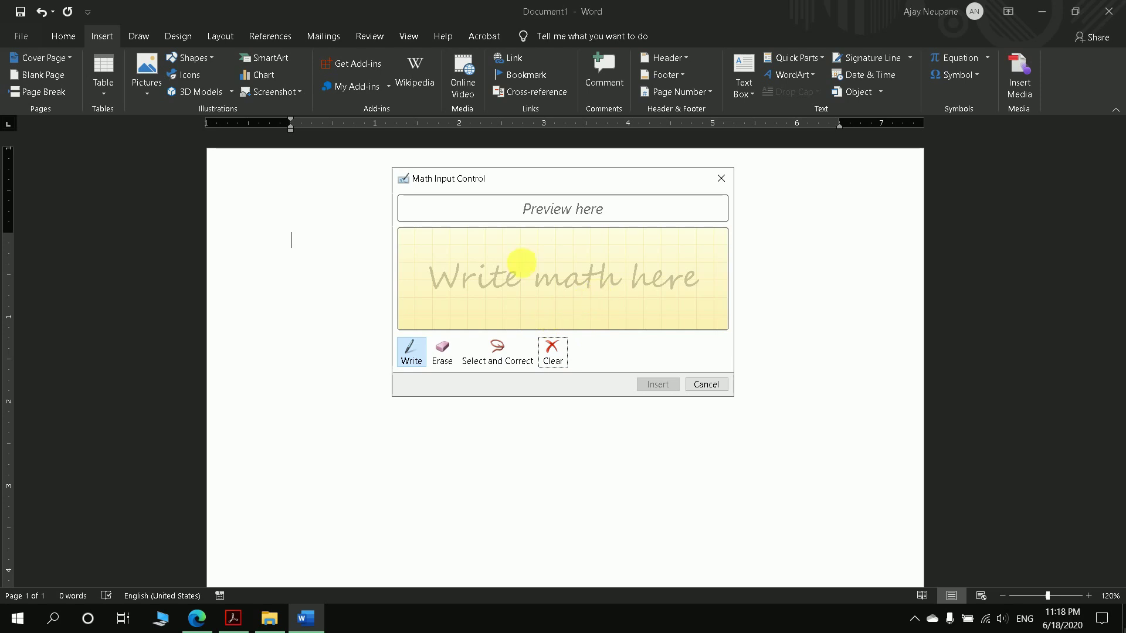
{"action": "left_click_drag", "start_coordinate": [447, 257], "coordinate": [565, 252]}
{"action": "mouse_move", "coordinate": [549, 242]}
{"action": "left_mouse_down"}
{"action": "mouse_move", "coordinate": [547, 260]}
{"action": "mouse_move", "coordinate": [567, 271]}
{"action": "mouse_move", "coordinate": [598, 233]}
{"action": "mouse_move", "coordinate": [732, 230]}
{"action": "left_mouse_up"}
{"action": "left_click_drag", "start_coordinate": [610, 247], "coordinate": [628, 269]}
{"action": "left_click_drag", "start_coordinate": [635, 245], "coordinate": [657, 256]}
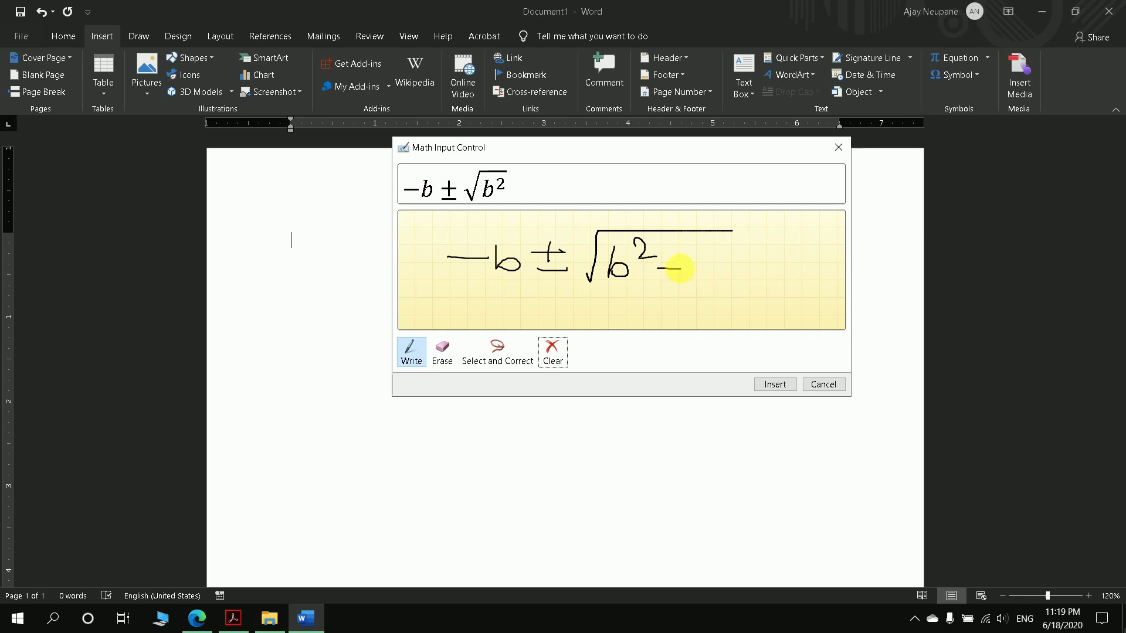
{"action": "mouse_move", "coordinate": [697, 248]}
{"action": "left_mouse_down"}
{"action": "mouse_move", "coordinate": [704, 275]}
{"action": "mouse_move", "coordinate": [766, 274]}
{"action": "left_mouse_up"}
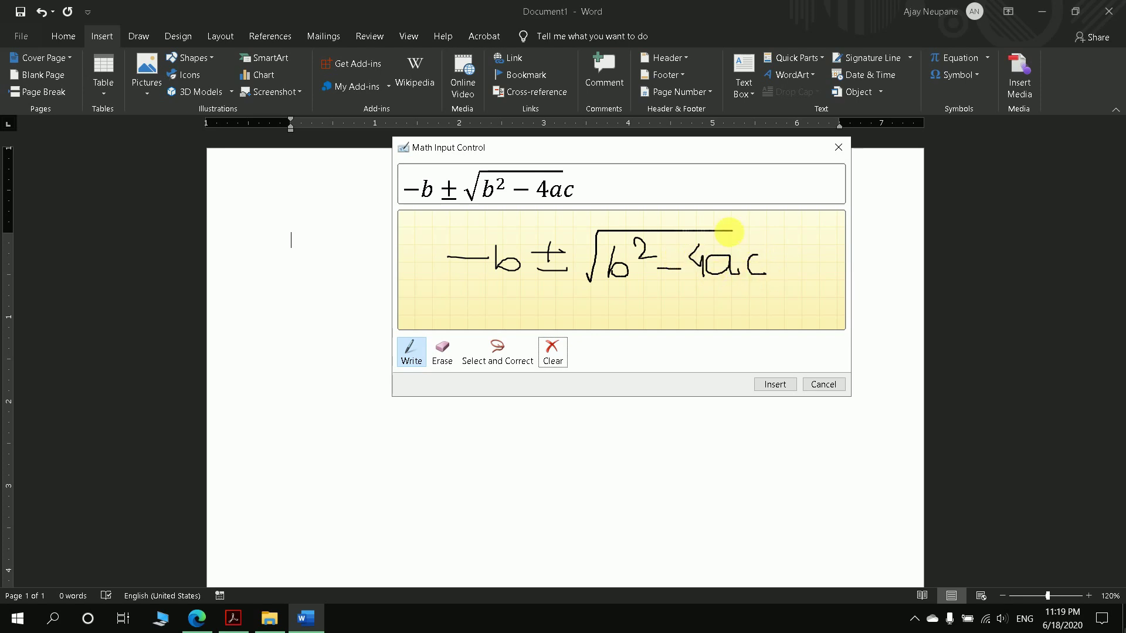
{"action": "left_click_drag", "start_coordinate": [731, 231], "coordinate": [766, 228]}
{"action": "left_click", "coordinate": [497, 352]}
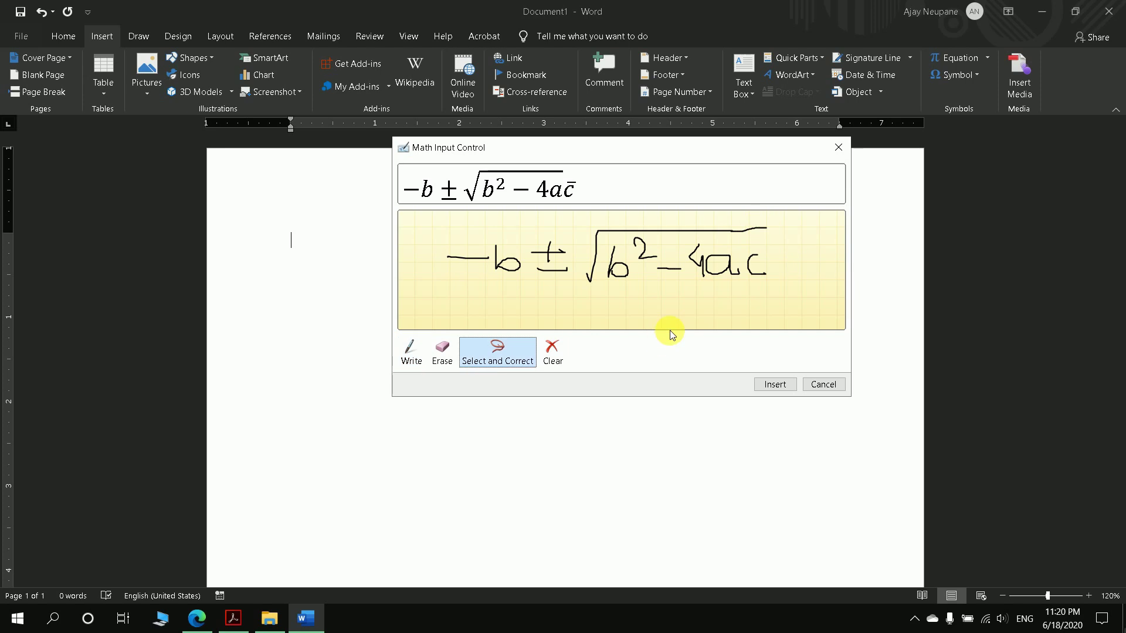
Erase the faulty radical, redraw it over b² − 4ac, and add a fraction bar with 2a beneath
{"action": "left_click", "coordinate": [443, 352]}
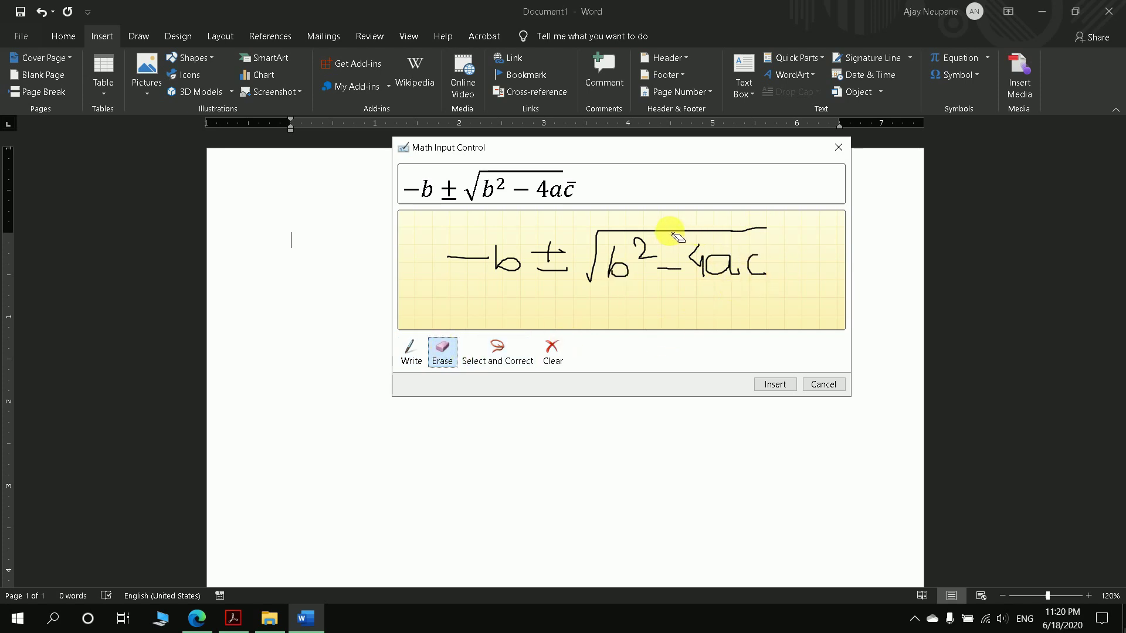
{"action": "left_click_drag", "start_coordinate": [674, 235], "coordinate": [766, 231]}
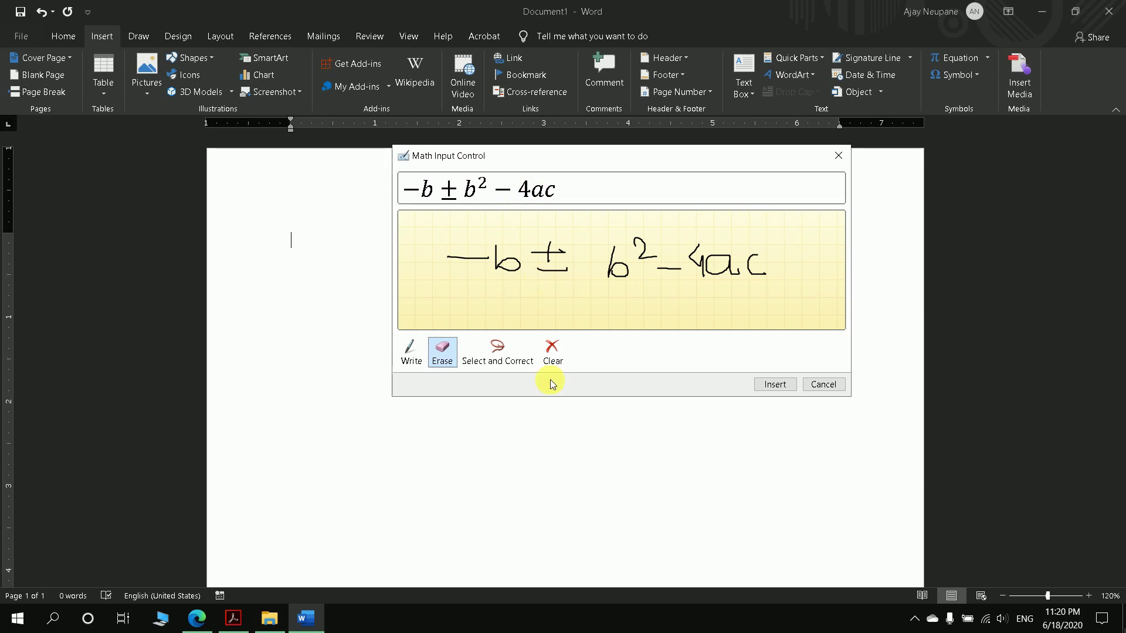
{"action": "left_click", "coordinate": [411, 352]}
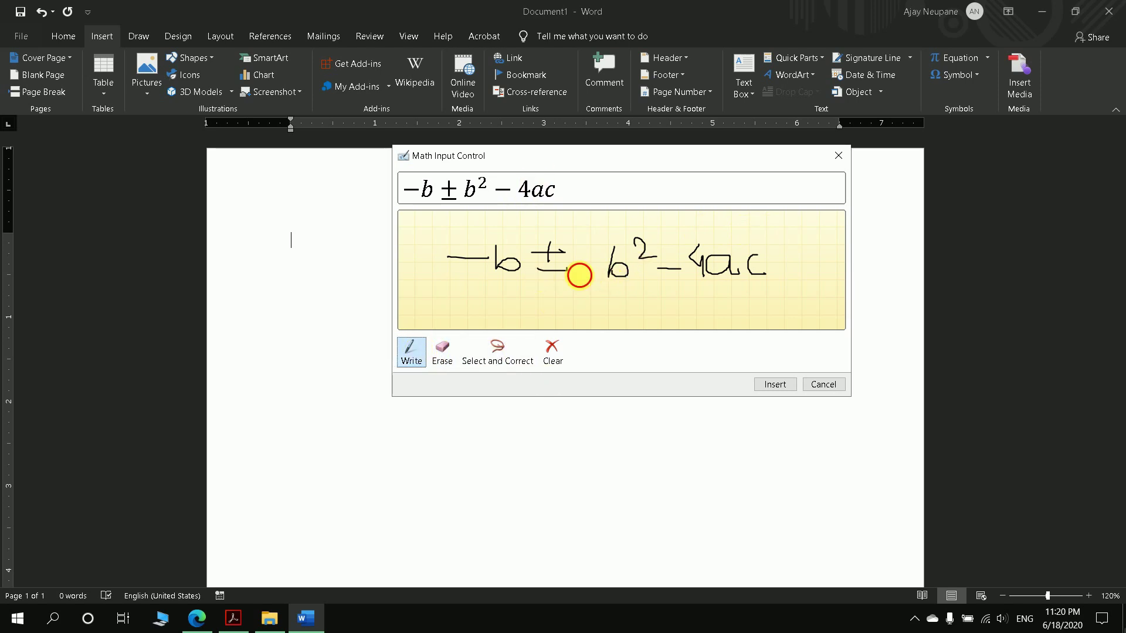
{"action": "mouse_move", "coordinate": [579, 275]}
{"action": "left_mouse_down"}
{"action": "mouse_move", "coordinate": [603, 231]}
{"action": "mouse_move", "coordinate": [808, 225]}
{"action": "left_mouse_up"}
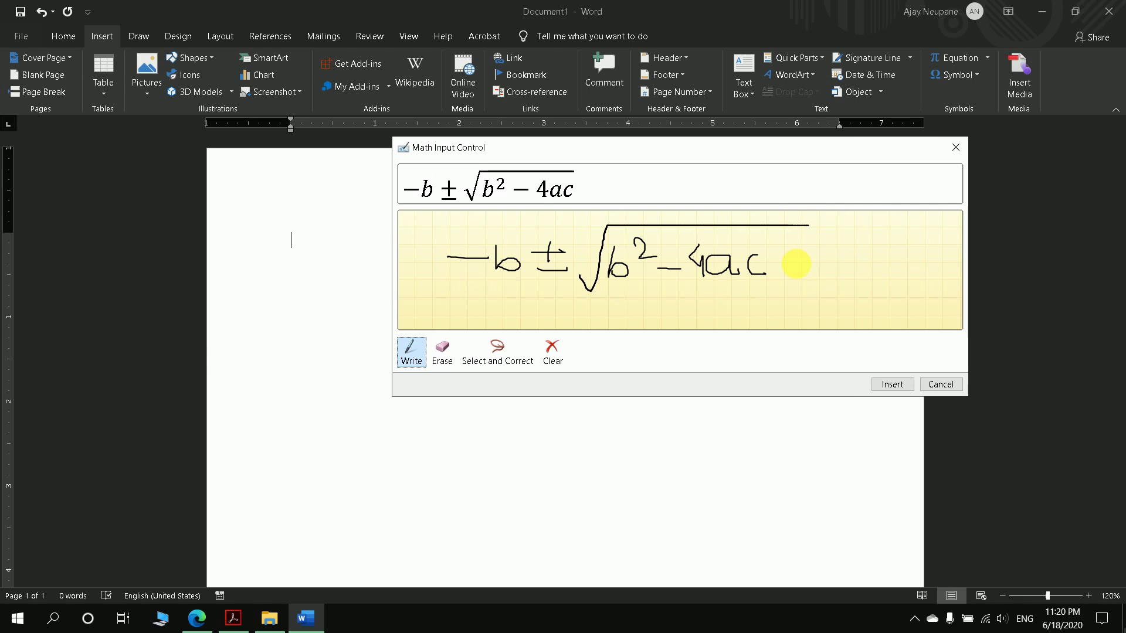
{"action": "left_click_drag", "start_coordinate": [434, 291], "coordinate": [820, 297]}
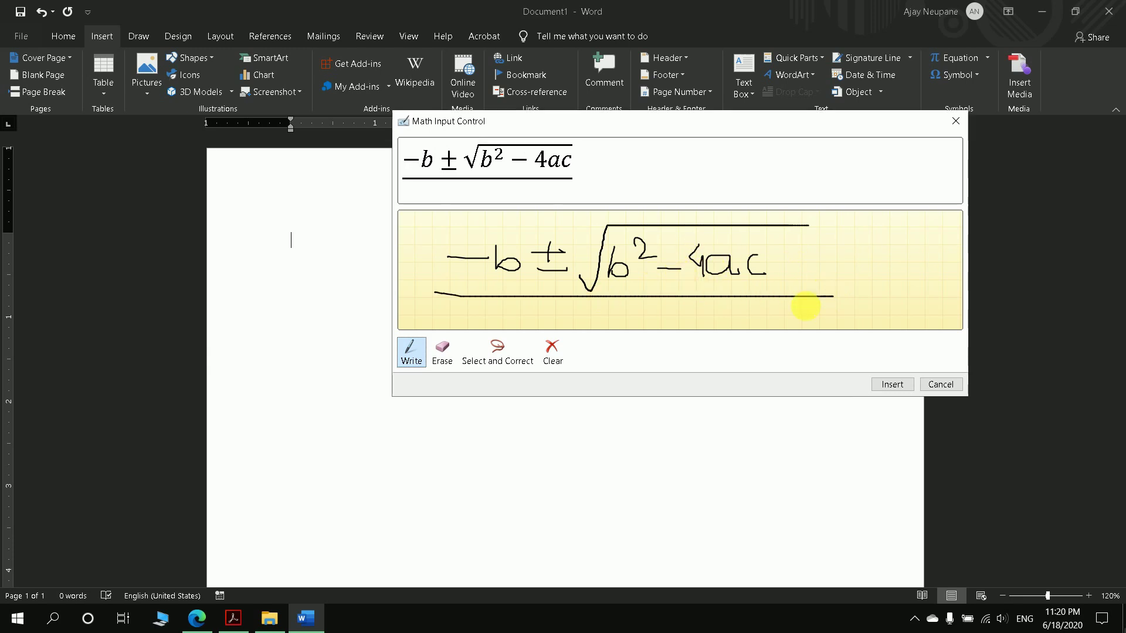
{"action": "mouse_move", "coordinate": [563, 304]}
{"action": "left_mouse_down"}
{"action": "mouse_move", "coordinate": [604, 326]}
{"action": "mouse_move", "coordinate": [657, 327]}
{"action": "left_mouse_up"}
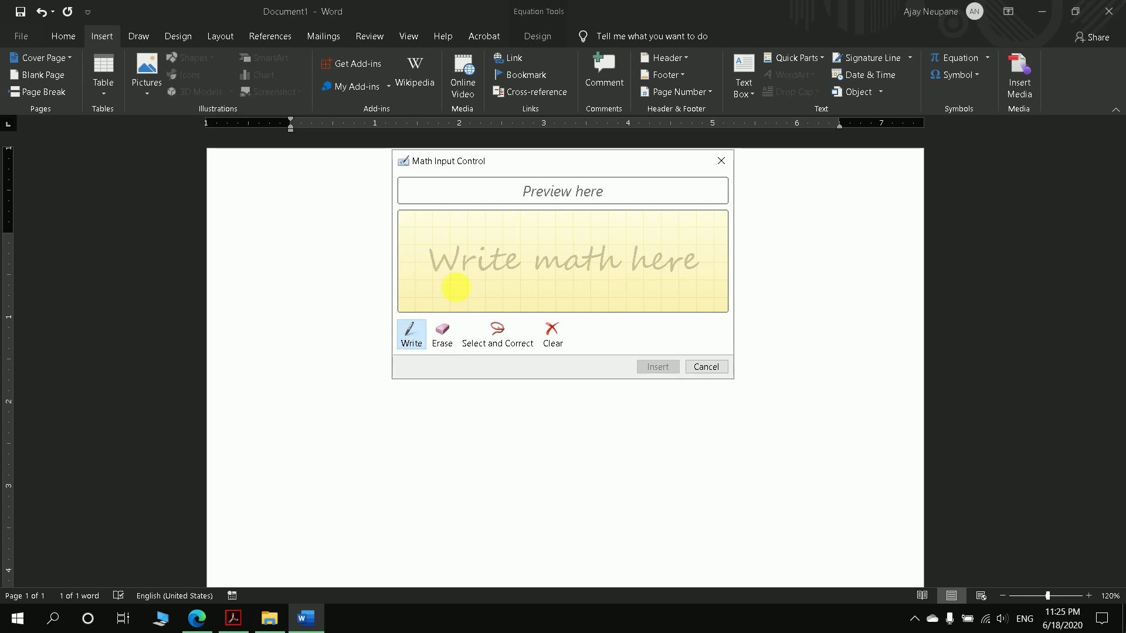
Handwrite 3x² + x + 2 = 0 in the pad with the Write pen
{"action": "left_click", "coordinate": [413, 343]}
{"action": "mouse_move", "coordinate": [422, 231]}
{"action": "left_mouse_down"}
{"action": "mouse_move", "coordinate": [419, 258]}
{"action": "mouse_move", "coordinate": [490, 261]}
{"action": "left_mouse_up"}
{"action": "left_click_drag", "start_coordinate": [482, 228], "coordinate": [508, 236]}
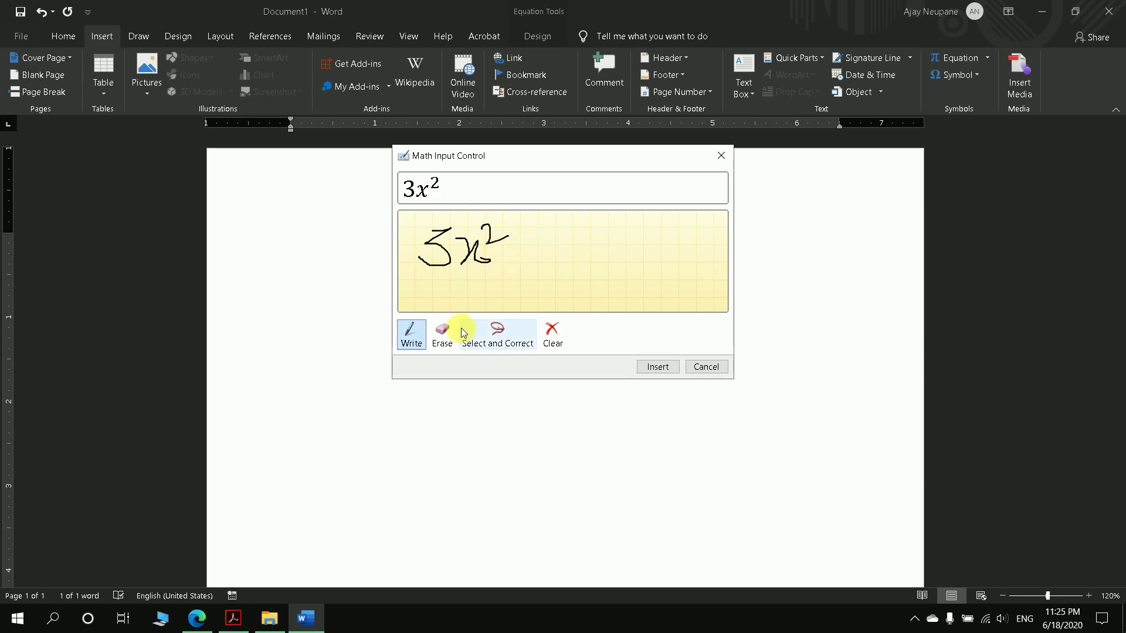
{"action": "mouse_move", "coordinate": [519, 249]}
{"action": "left_mouse_down"}
{"action": "mouse_move", "coordinate": [548, 247]}
{"action": "mouse_move", "coordinate": [530, 263]}
{"action": "mouse_move", "coordinate": [633, 241]}
{"action": "mouse_move", "coordinate": [621, 259]}
{"action": "mouse_move", "coordinate": [679, 259]}
{"action": "left_mouse_up"}
{"action": "mouse_move", "coordinate": [689, 235]}
{"action": "left_mouse_down"}
{"action": "mouse_move", "coordinate": [705, 234]}
{"action": "mouse_move", "coordinate": [709, 249]}
{"action": "mouse_move", "coordinate": [734, 231]}
{"action": "left_mouse_up"}
{"action": "left_click", "coordinate": [442, 332]}
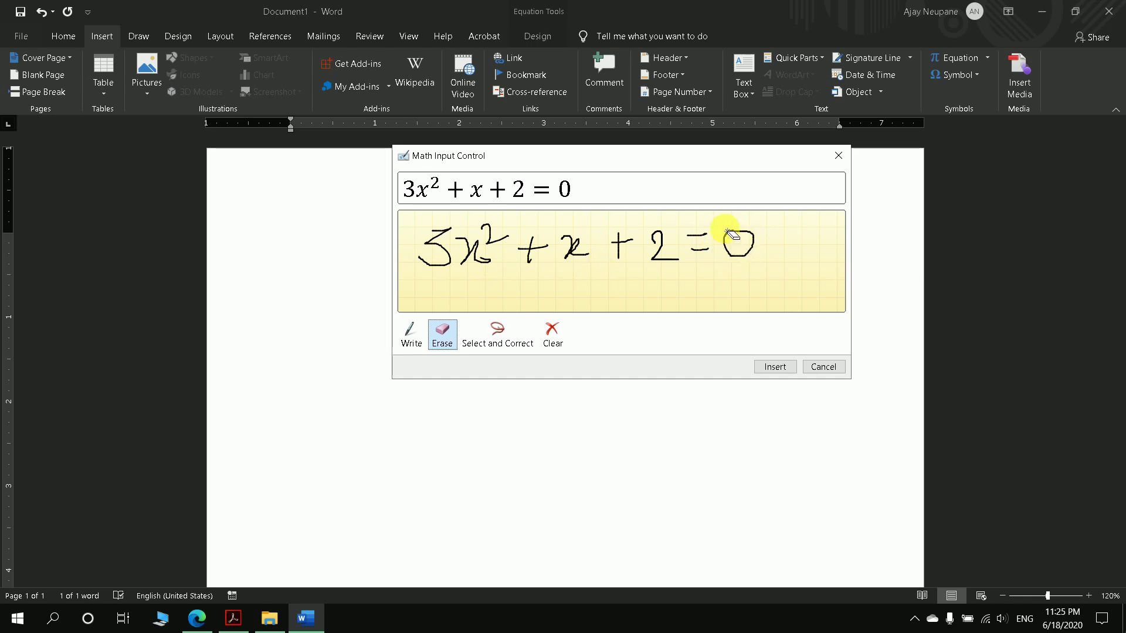
Erase the handwritten 0 and equals sign, leaving 3x² + x + 2
{"action": "left_click", "coordinate": [728, 233]}
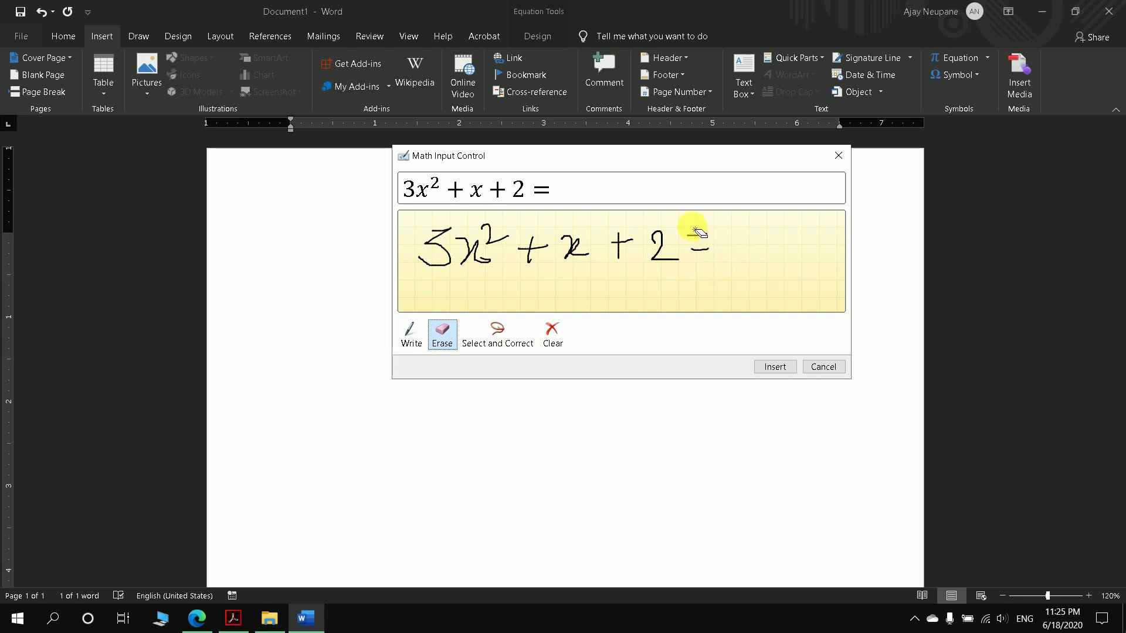
{"action": "left_click_drag", "start_coordinate": [692, 235], "coordinate": [695, 257]}
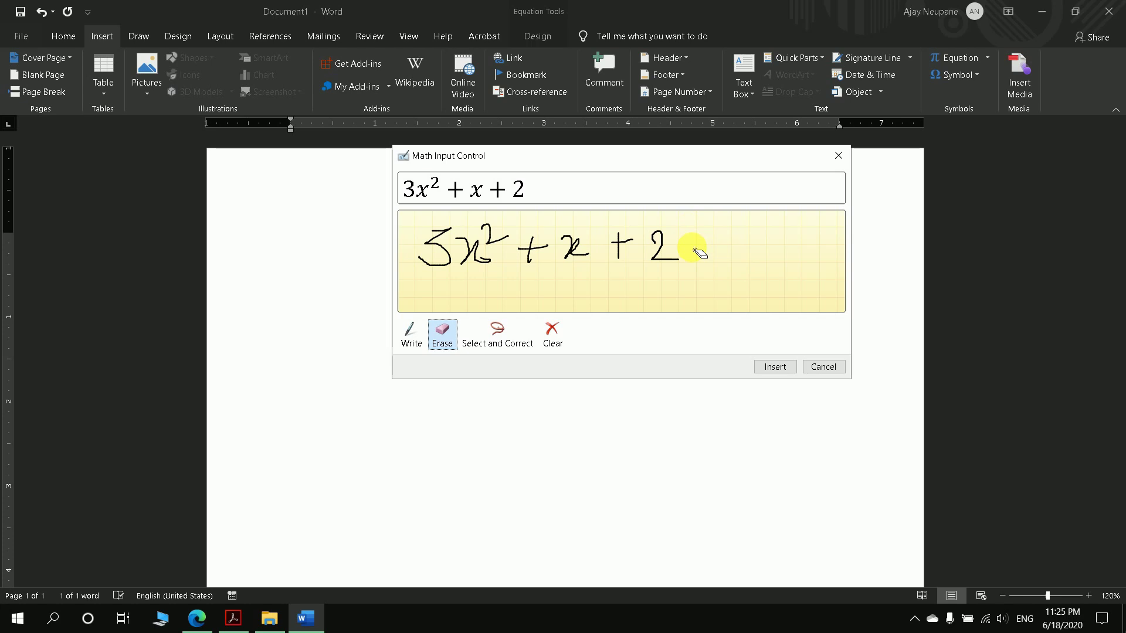
Lasso the final handwritten 2 and correct it to '1 (Number One)', giving 3x² + x + 1
{"action": "left_click", "coordinate": [496, 337]}
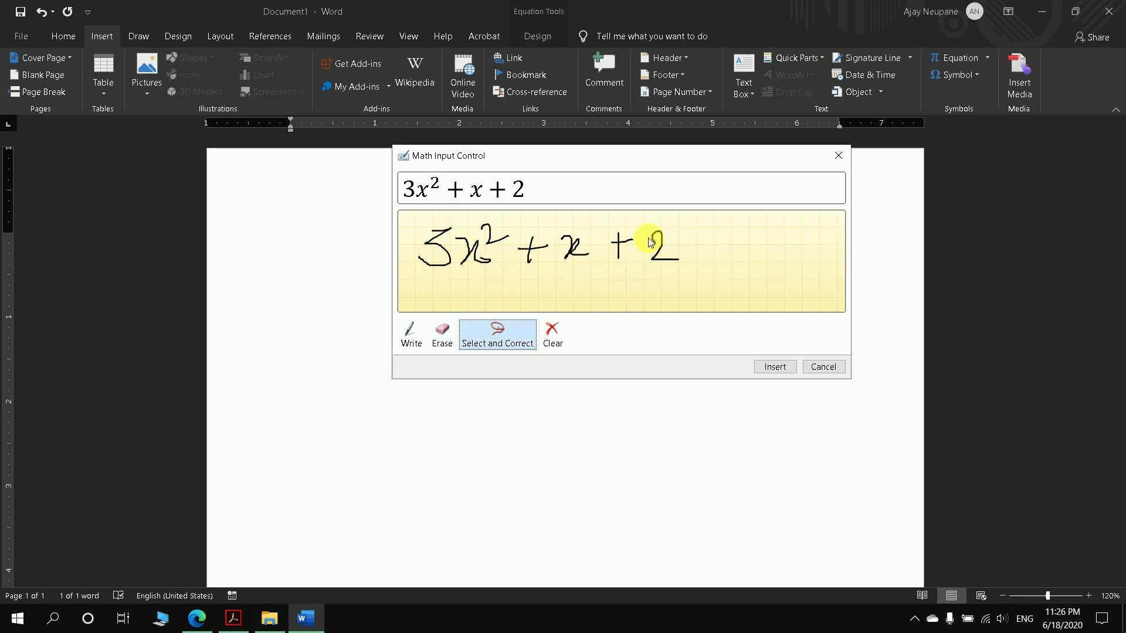
{"action": "left_click_drag", "start_coordinate": [646, 232], "coordinate": [638, 274]}
{"action": "left_click_drag", "start_coordinate": [642, 229], "coordinate": [642, 229]}
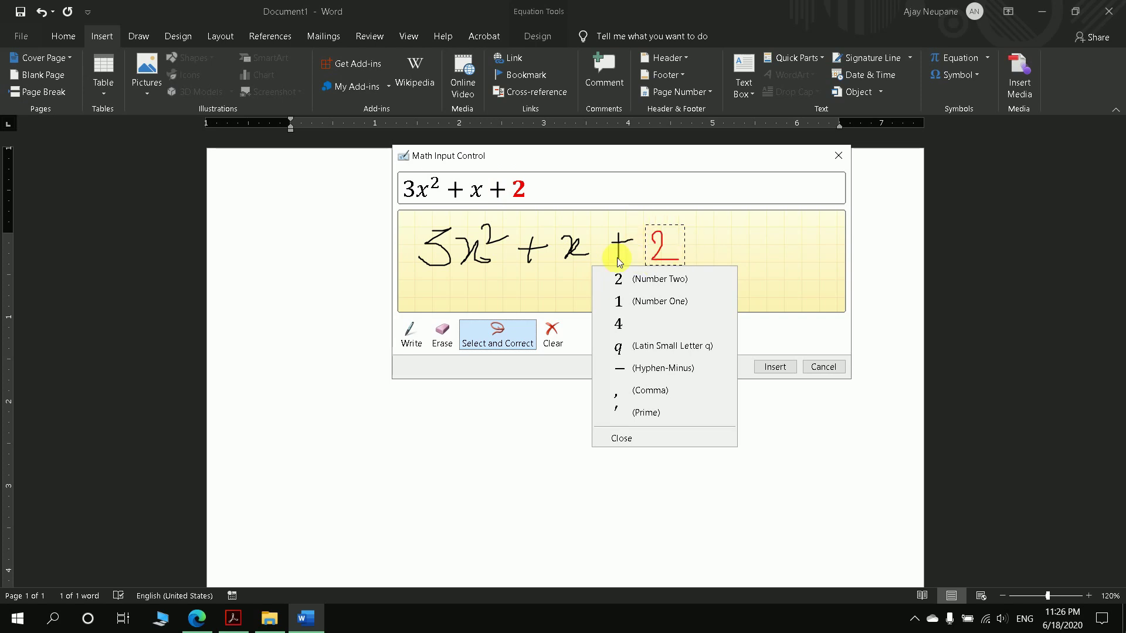
{"action": "left_click", "coordinate": [492, 347]}
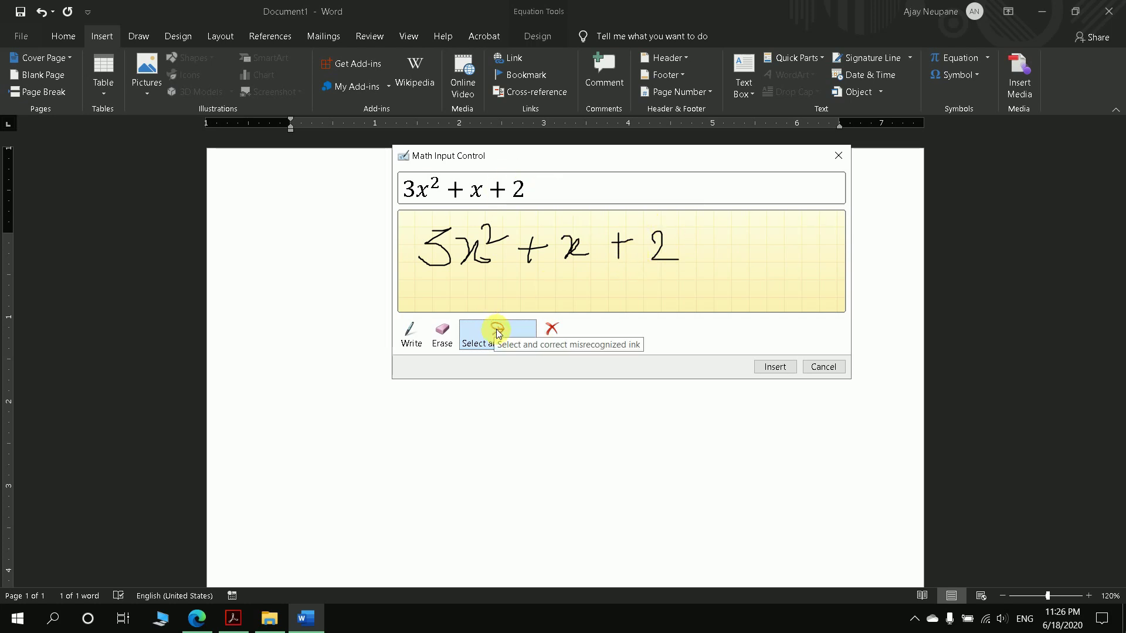
{"action": "left_click_drag", "start_coordinate": [636, 230], "coordinate": [688, 258]}
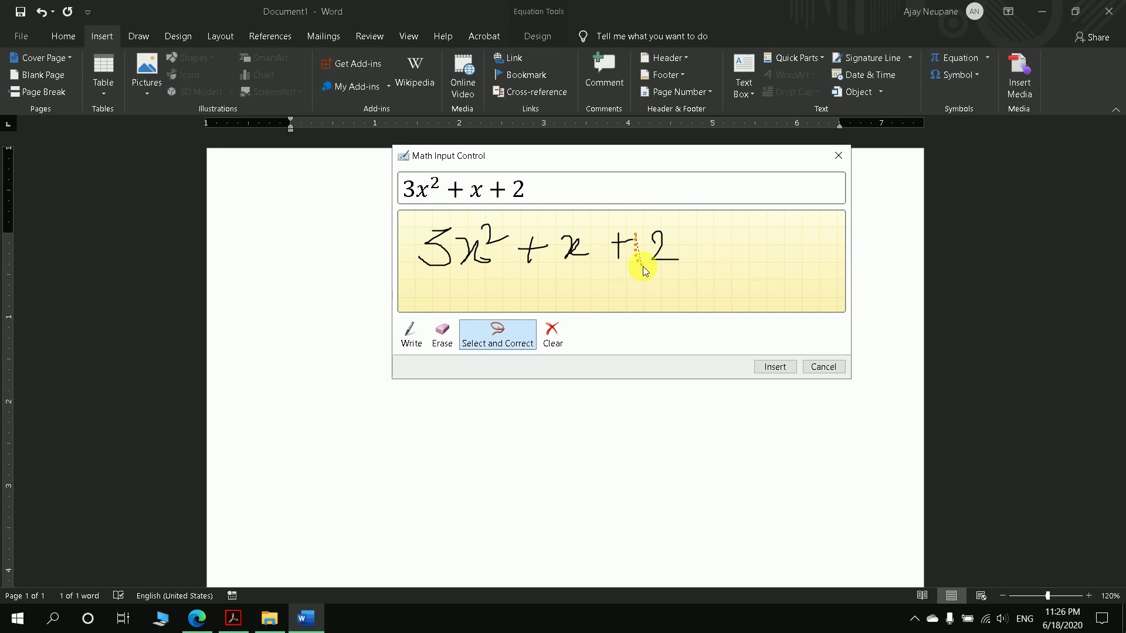
{"action": "left_click_drag", "start_coordinate": [646, 228], "coordinate": [635, 231]}
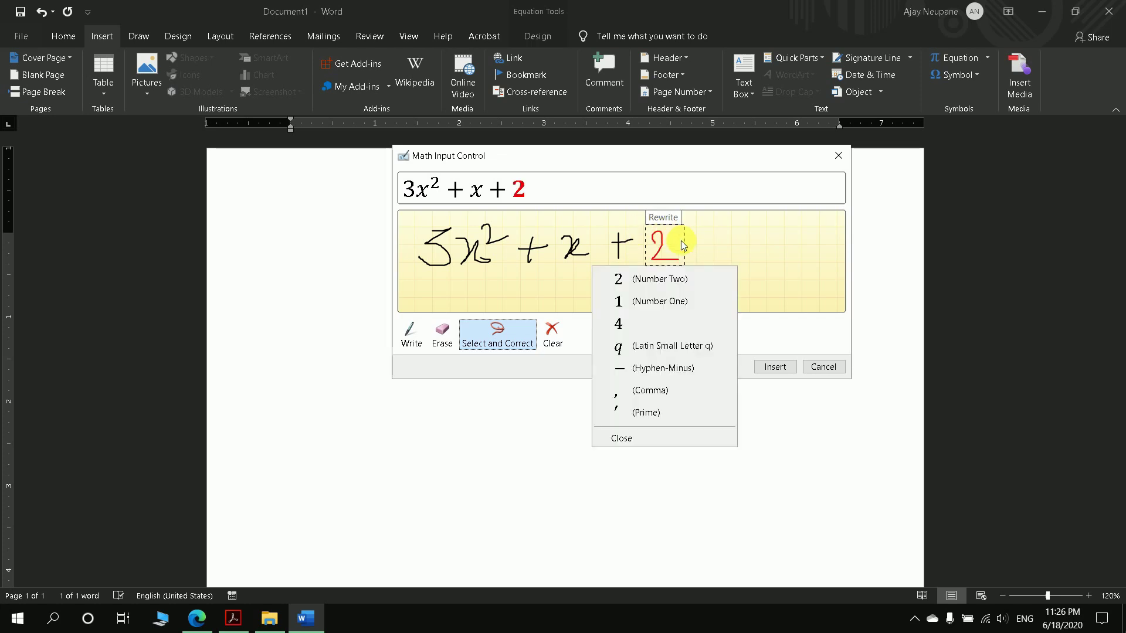
{"action": "left_click", "coordinate": [682, 305]}
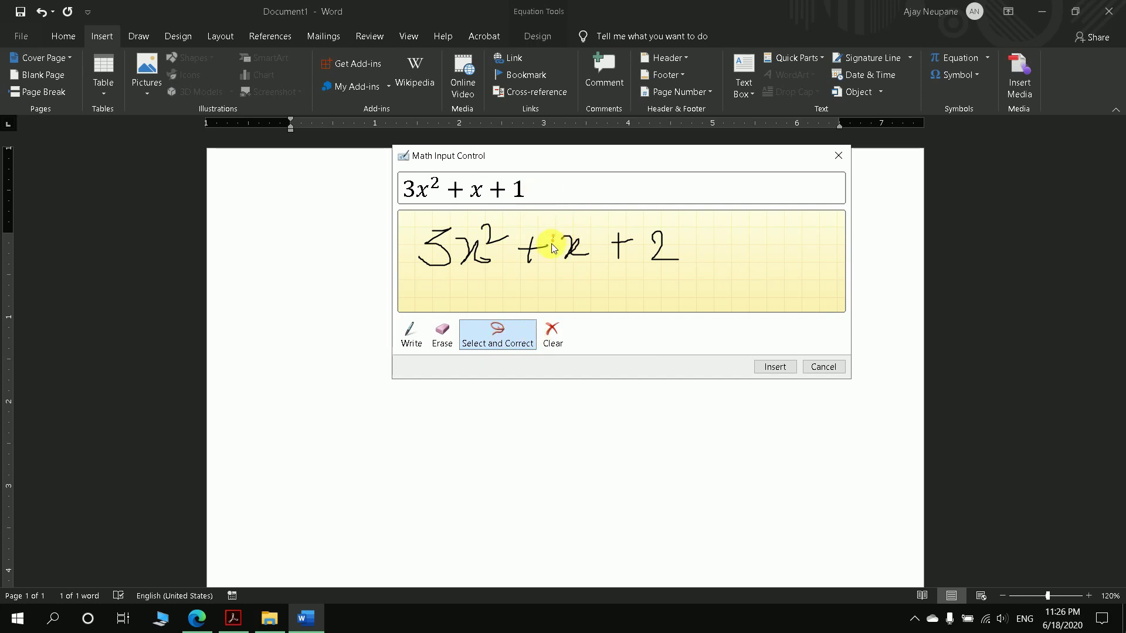
Lasso the middle handwritten x and correct it to the Greek Kappa Symbol
{"action": "left_click_drag", "start_coordinate": [552, 244], "coordinate": [595, 268]}
{"action": "left_click_drag", "start_coordinate": [554, 233], "coordinate": [552, 237]}
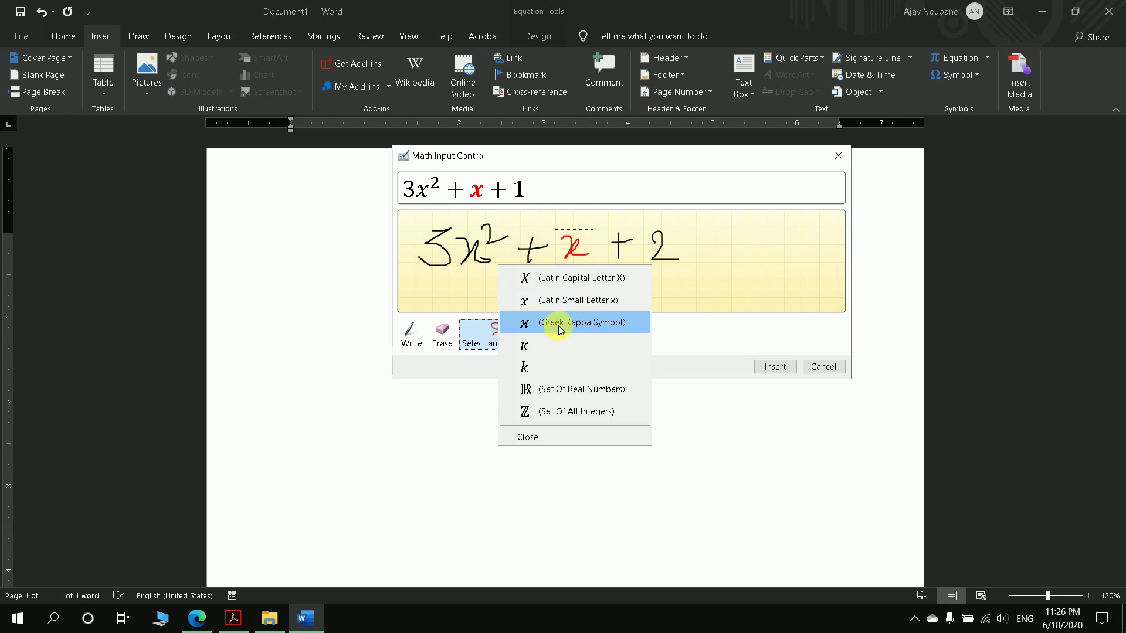
{"action": "left_click", "coordinate": [575, 326]}
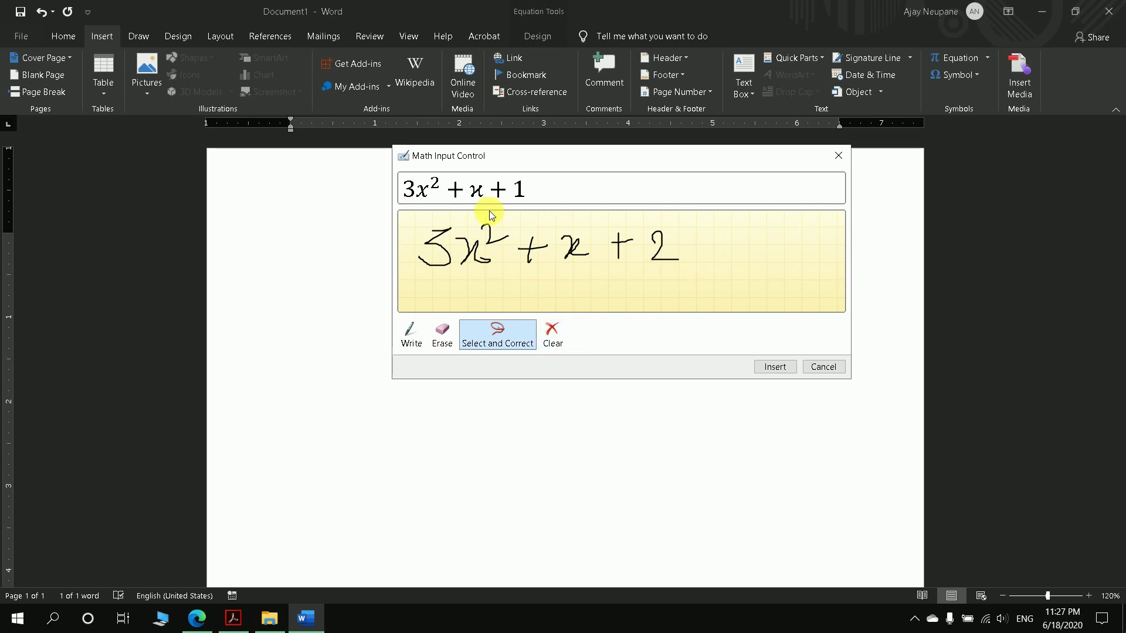
Clear the handwritten 3x² + x + 2 and its preview from the Math Input Control pad
{"action": "left_click", "coordinate": [554, 332]}
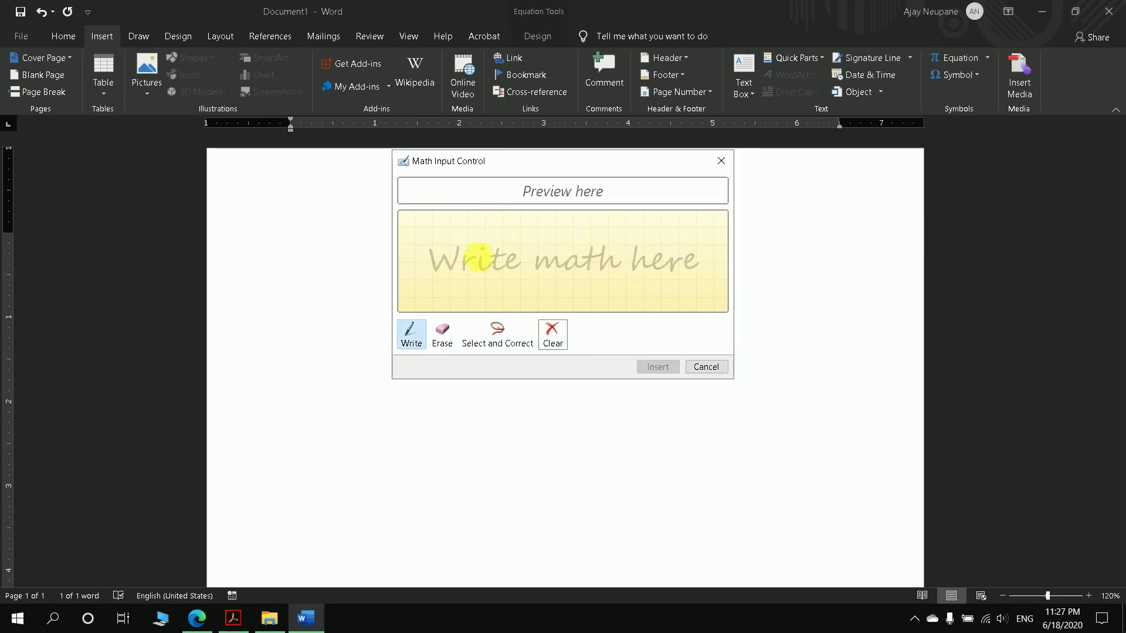